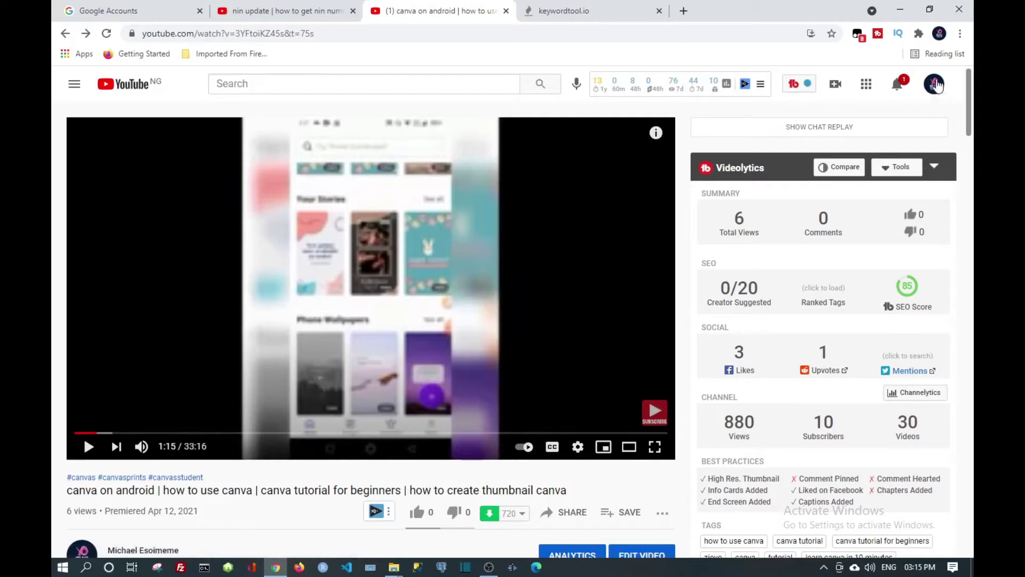
Open YouTube Studio from the avatar menu to reach the main channel's dashboard.
click(936, 87)
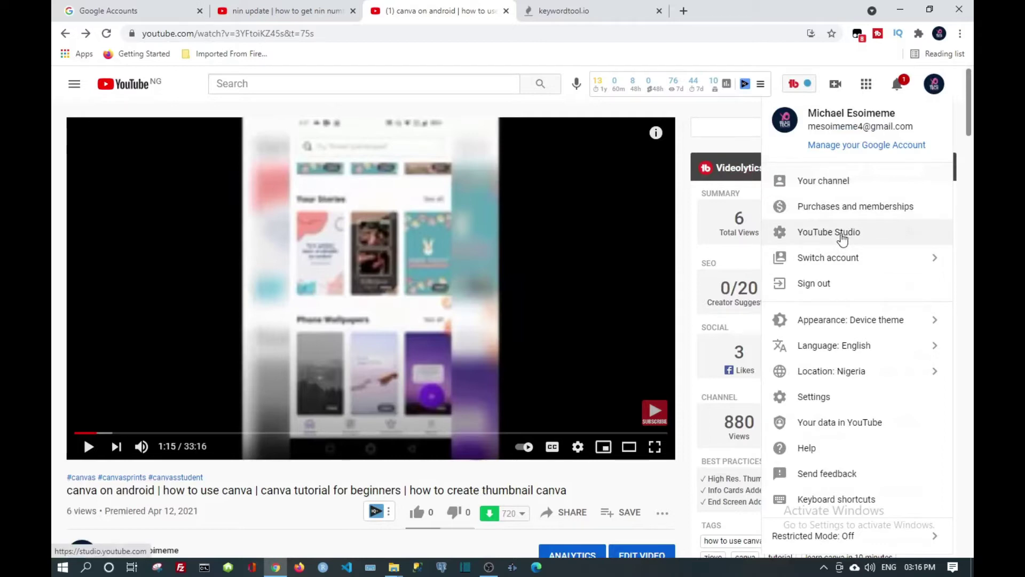
click(842, 240)
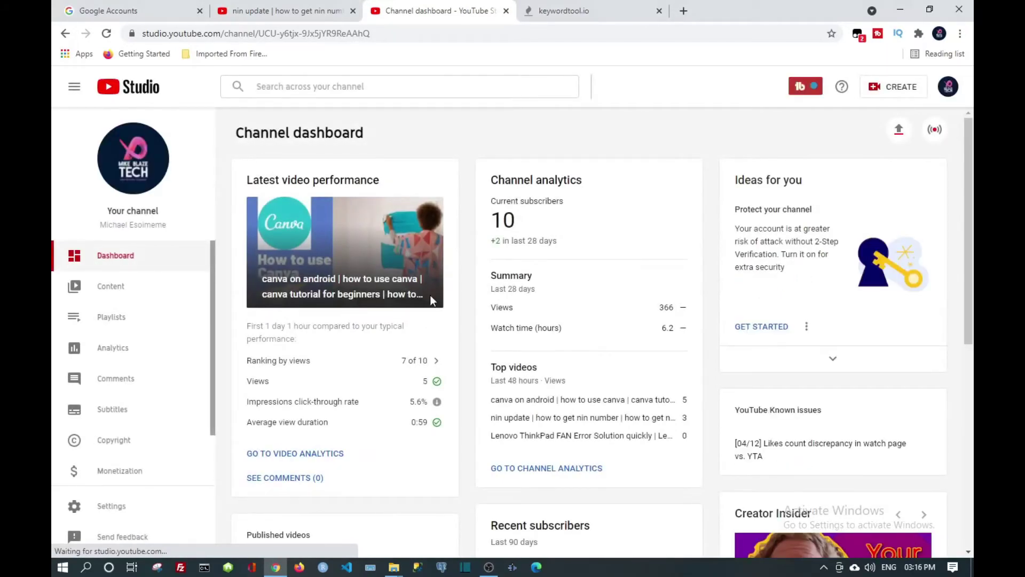
Open the Studio channel settings, review the existing keywords, then close the settings window.
scroll(373, 320, down, 3)
scroll(129, 470, down, 3)
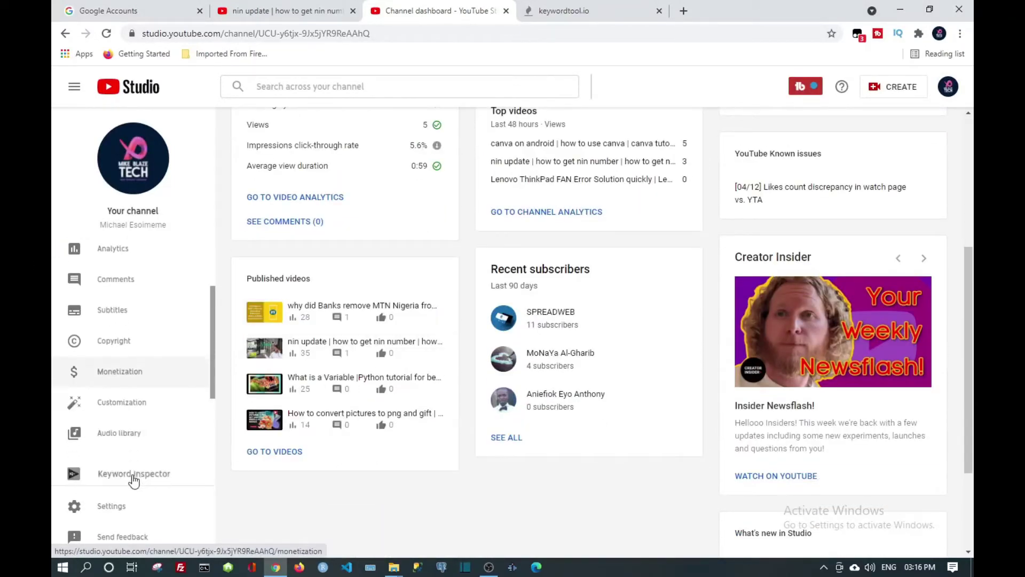
click(114, 510)
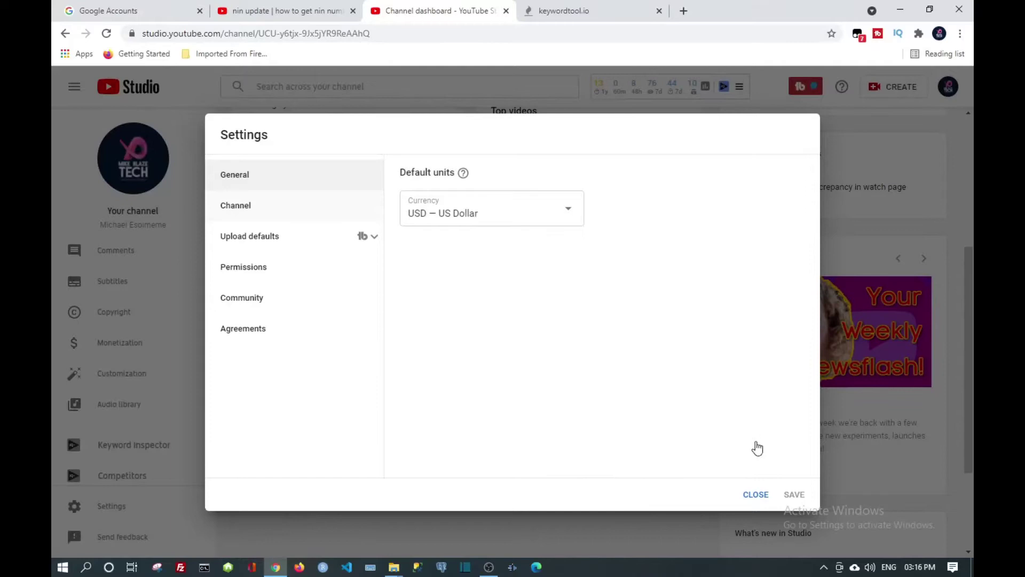
click(758, 494)
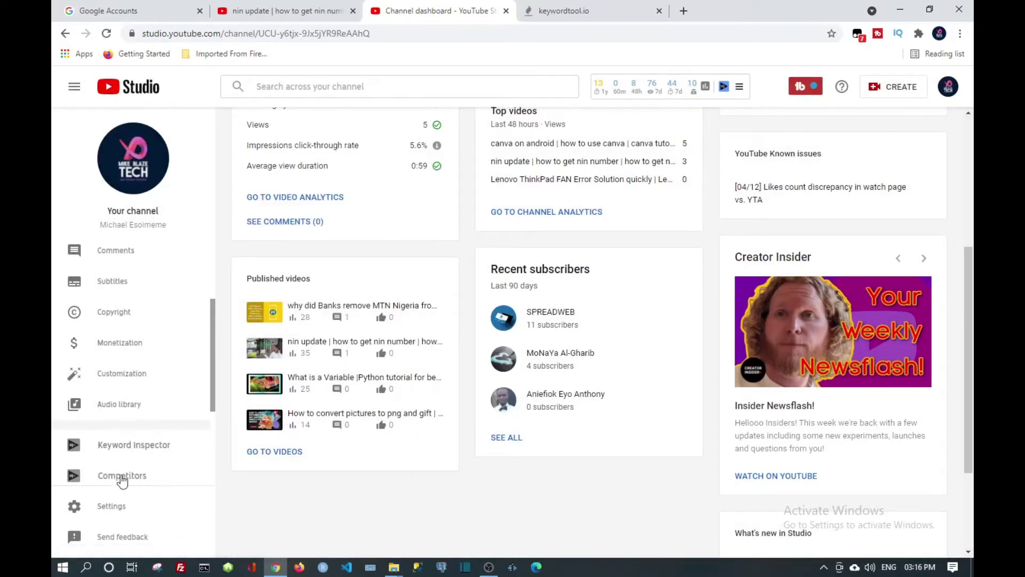
Go to the Channel > Advanced settings and scroll down to the YouTube account management link.
click(117, 508)
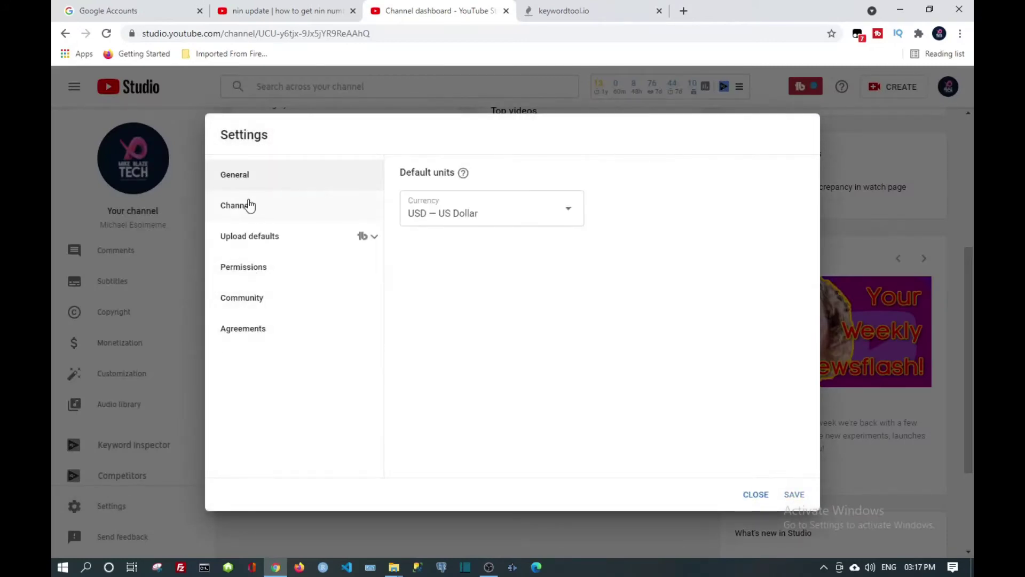
click(249, 206)
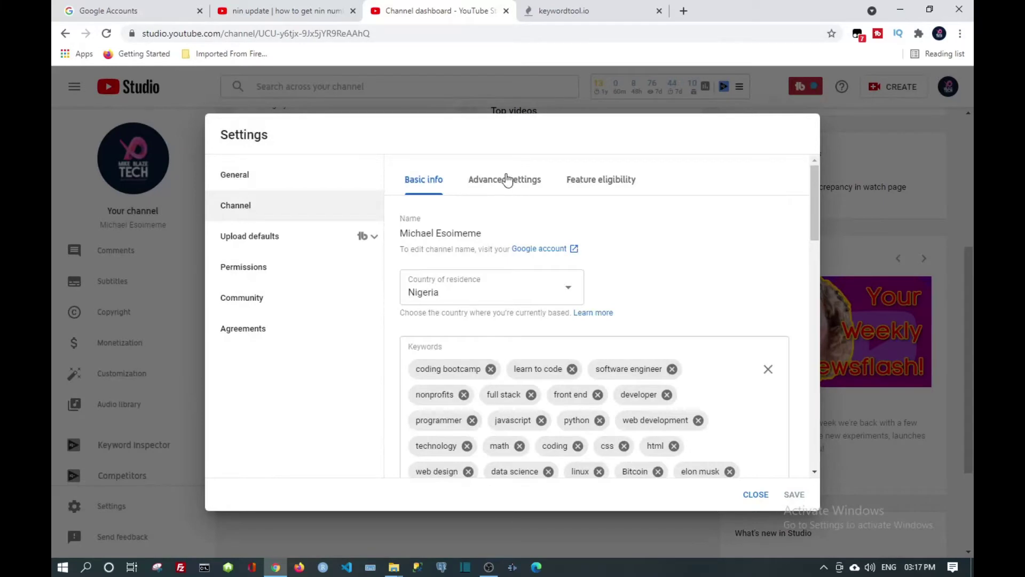
click(480, 179)
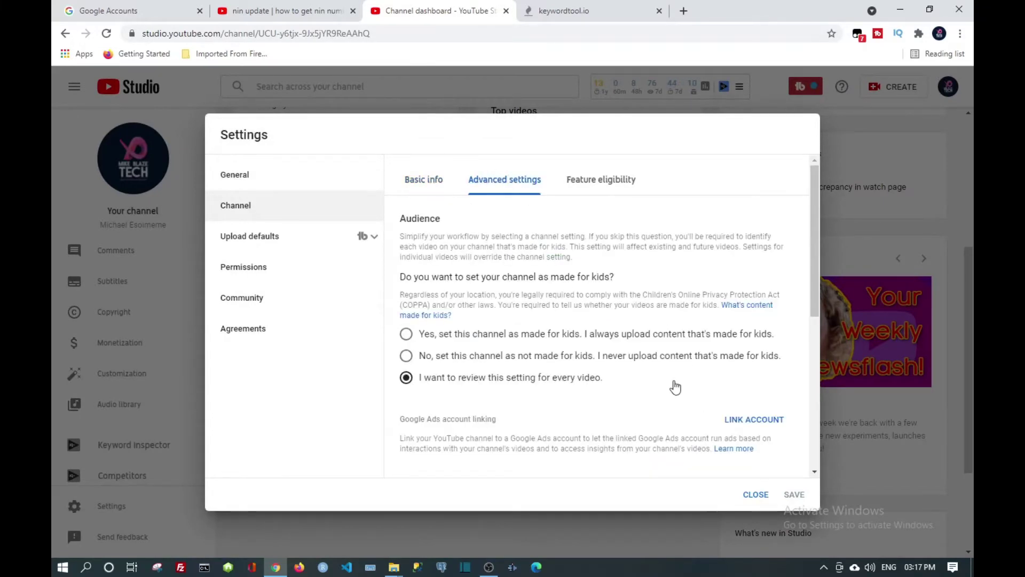
scroll(675, 387, down, 1)
scroll(675, 387, down, 5)
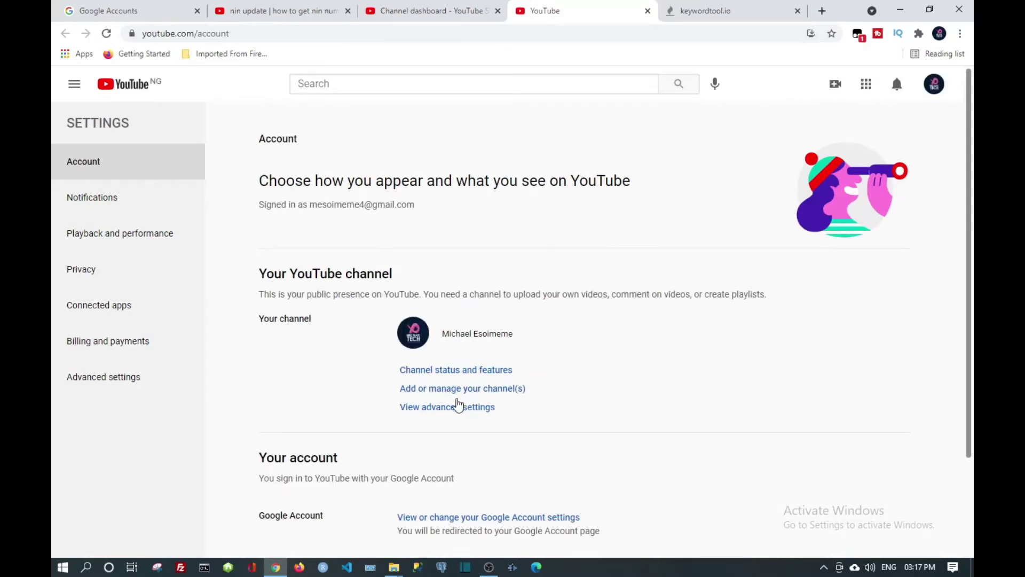
click(416, 395)
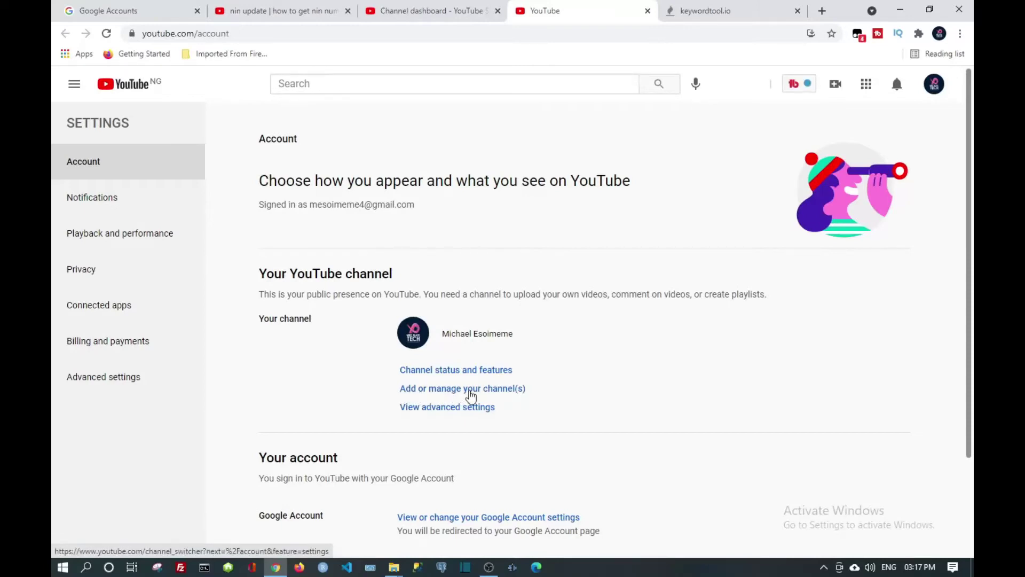
click(470, 395)
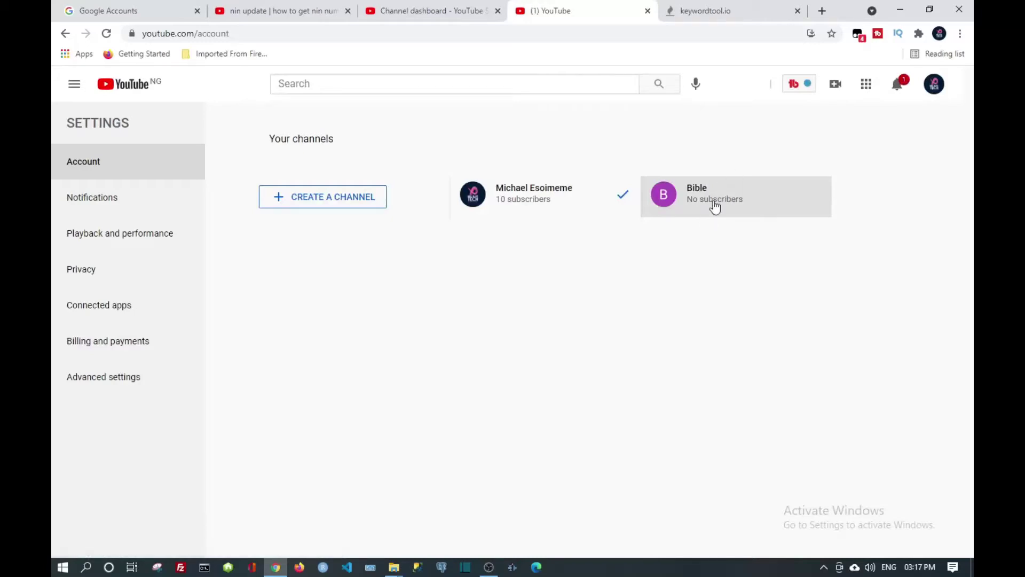
click(315, 208)
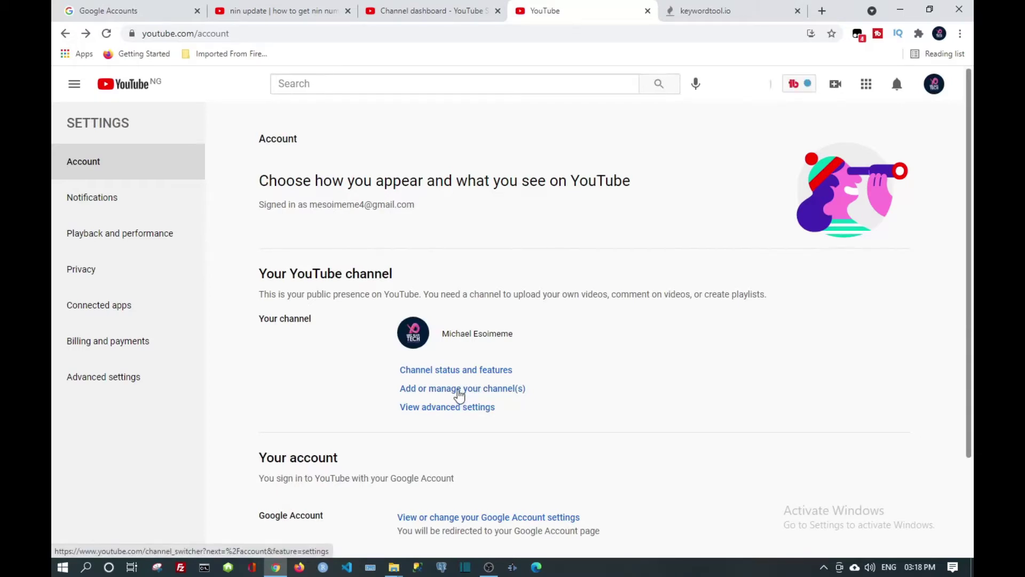
Start creating a channel from the account's channel list and select the Brand Account name field.
click(459, 389)
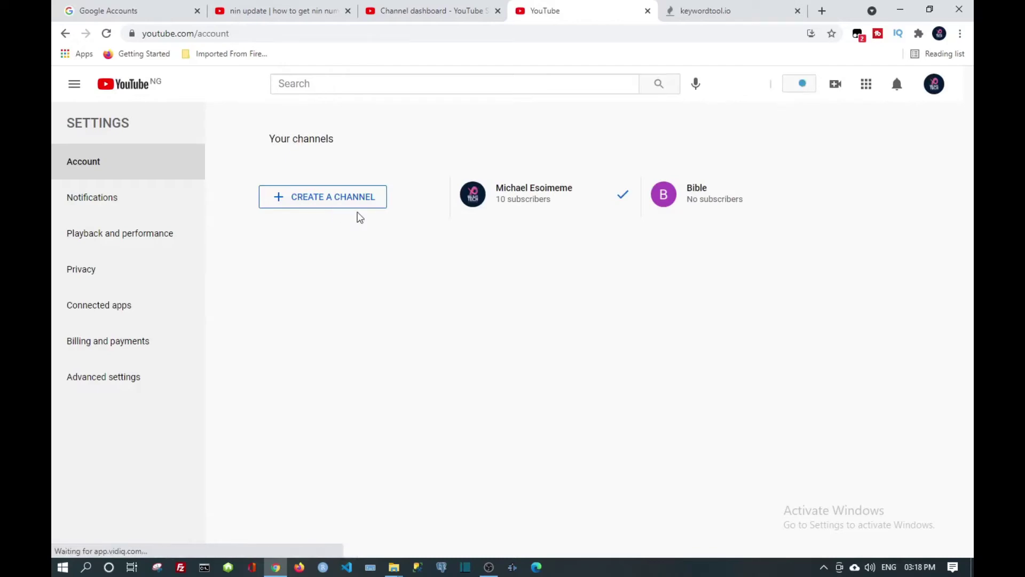
click(335, 200)
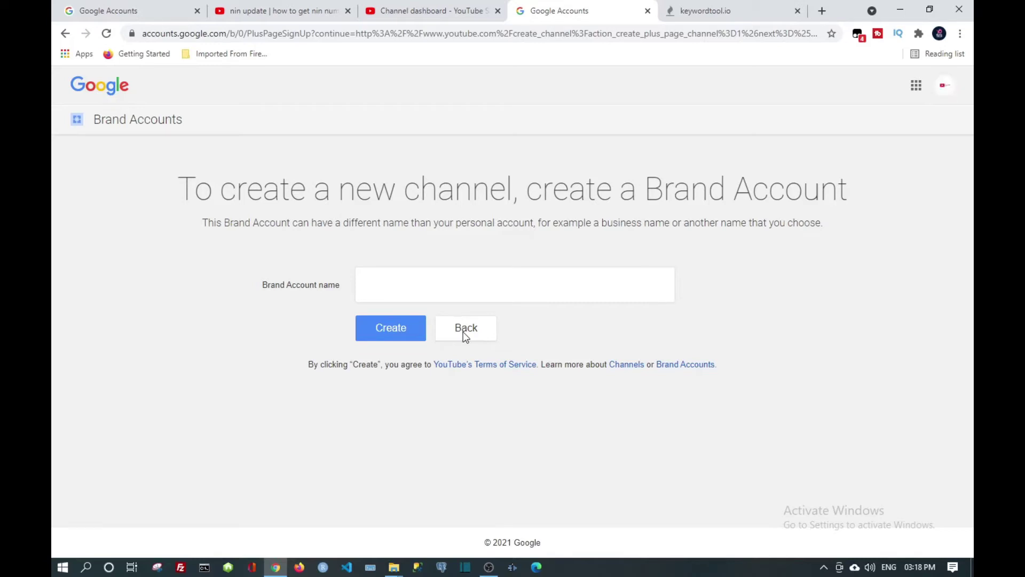
click(378, 285)
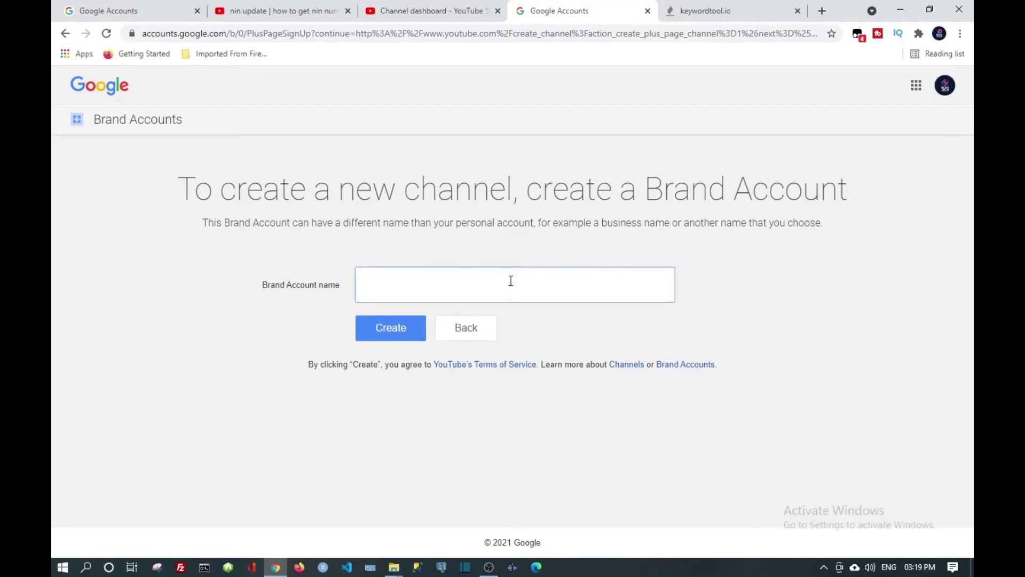
Name the Brand Account 'new' and create it, producing an empty YouTube channel.
click(405, 329)
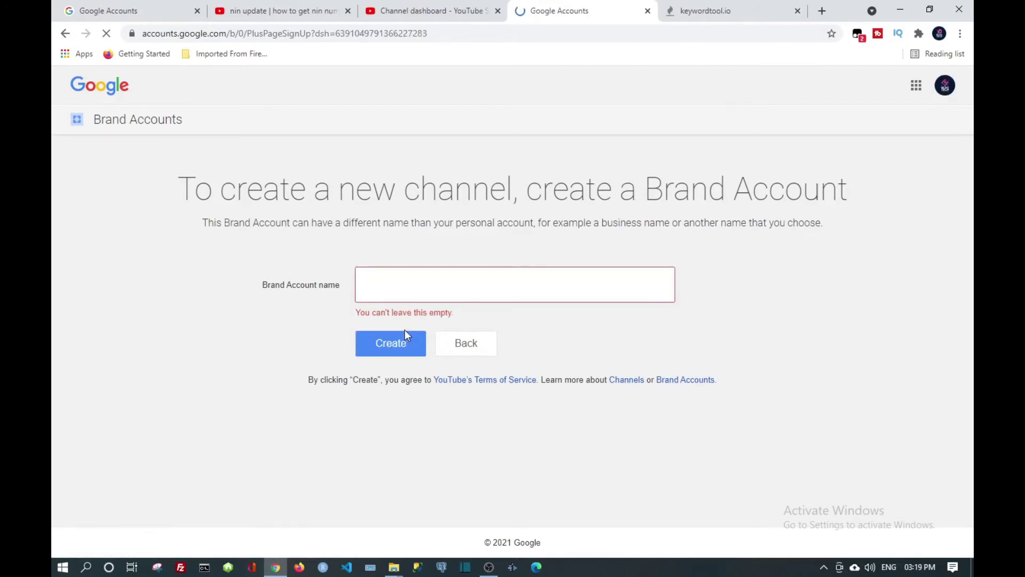
click(414, 283)
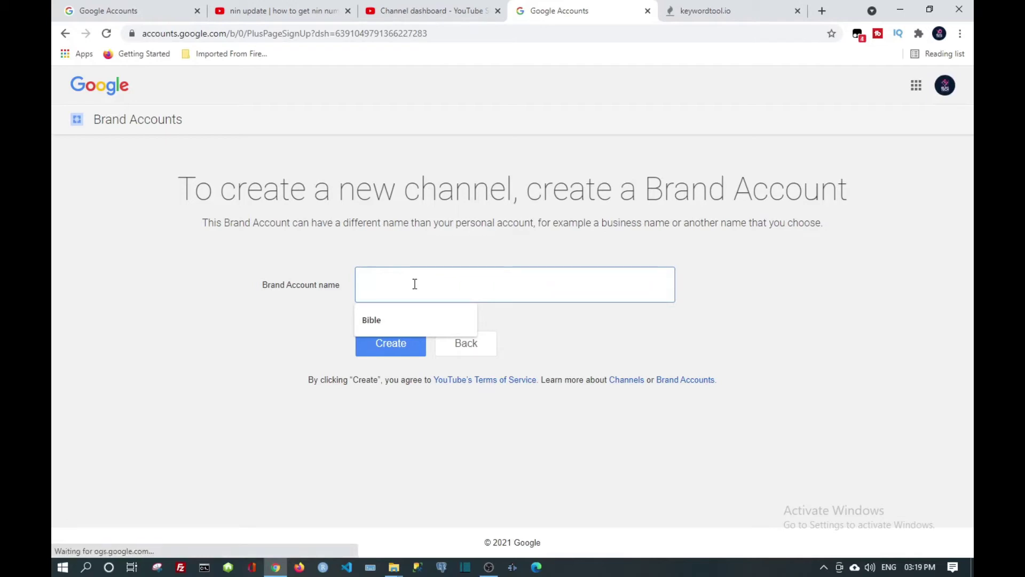
text(new)
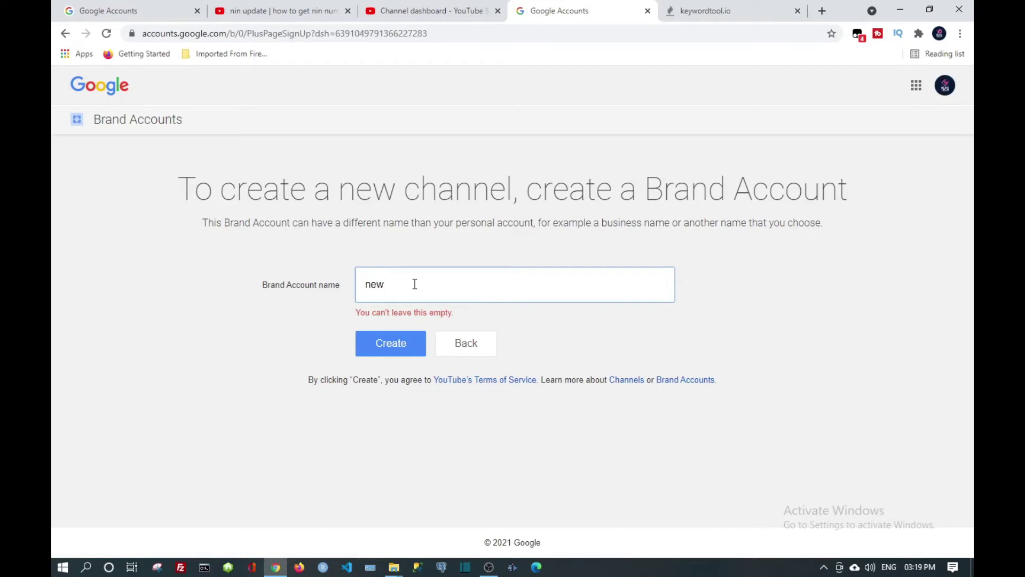
click(392, 345)
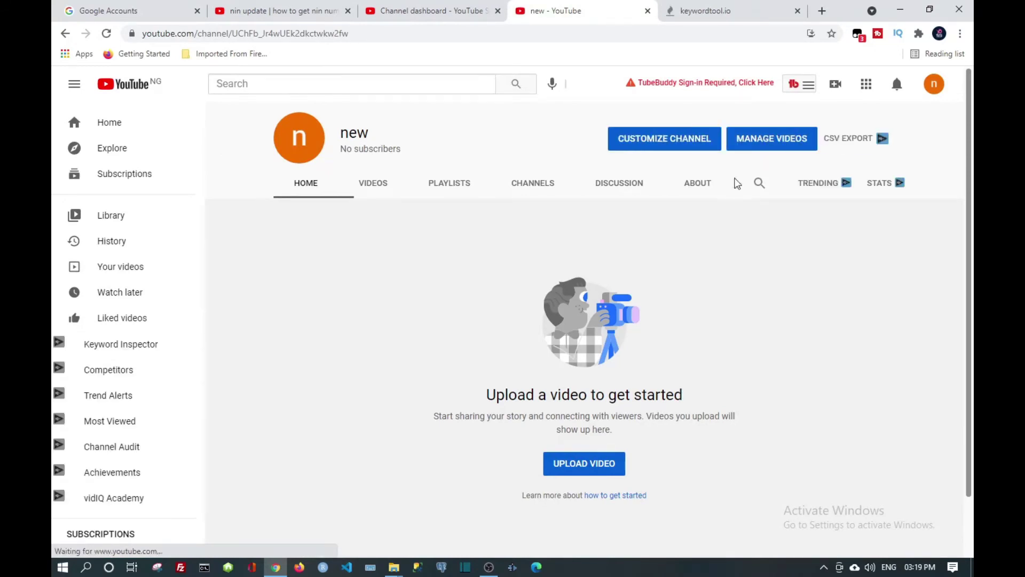
Browse the new channel's About, Discussion, Channels, Playlists, Videos and Home tabs.
click(697, 188)
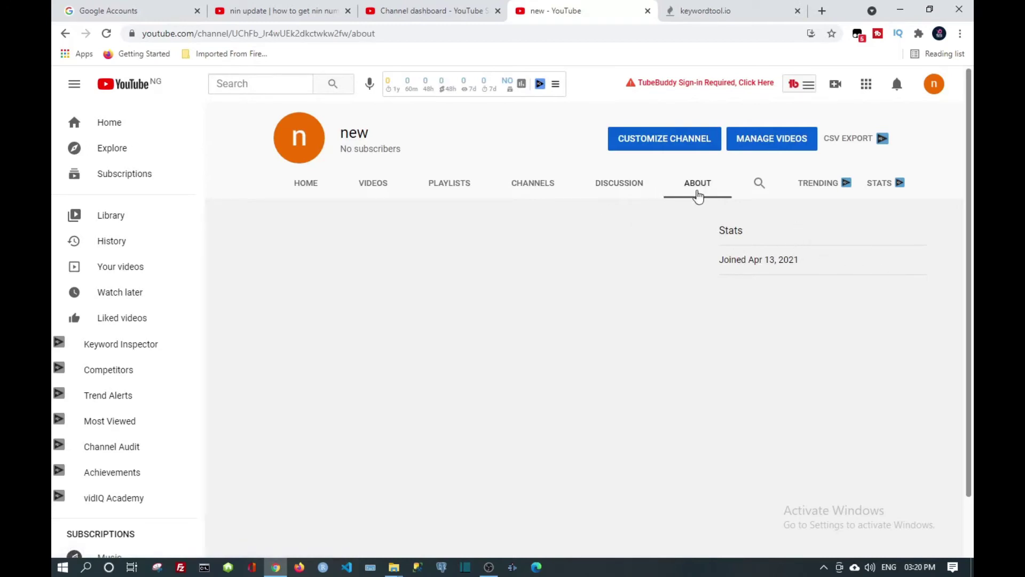
click(602, 187)
click(556, 186)
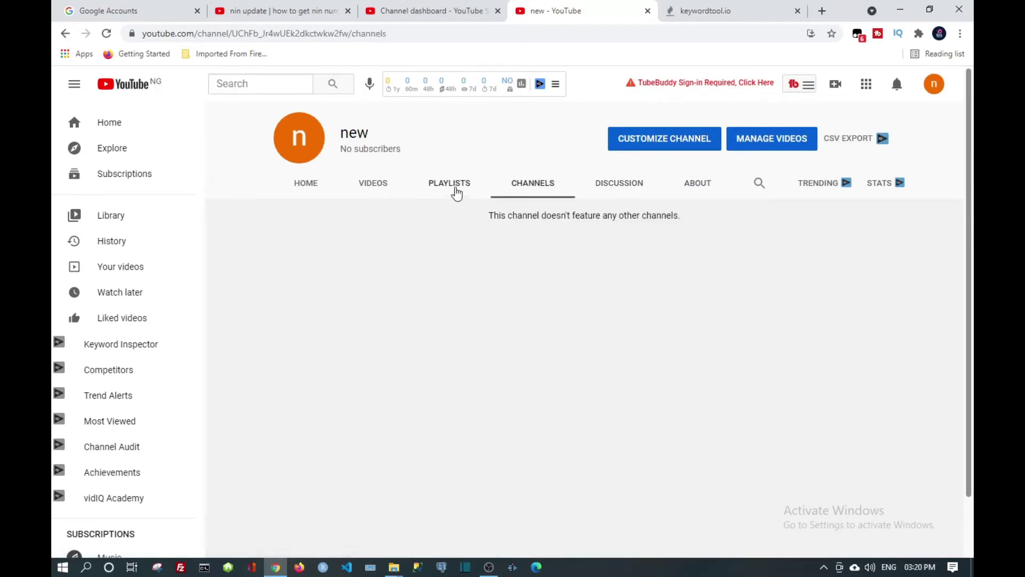
click(455, 189)
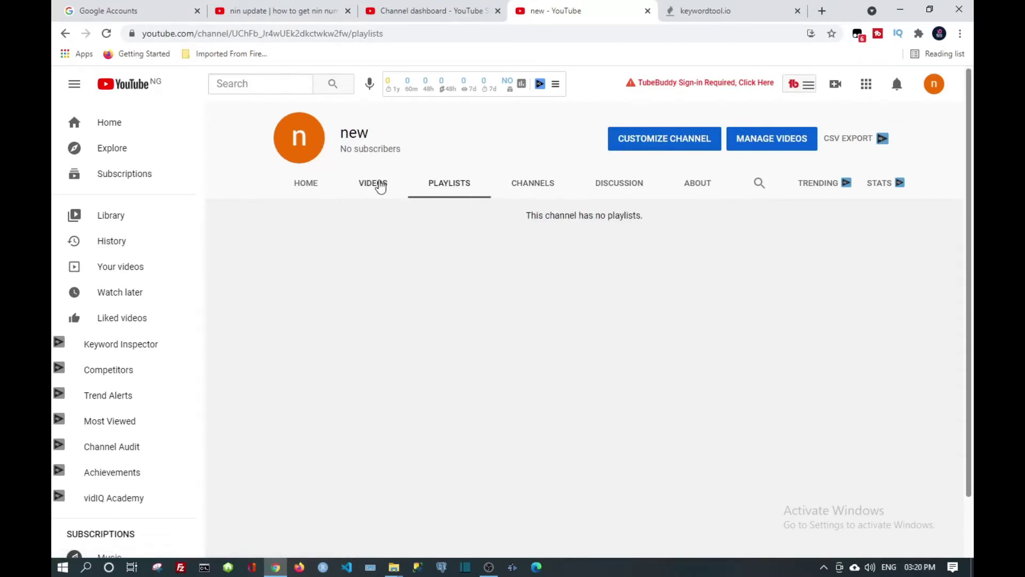
click(380, 186)
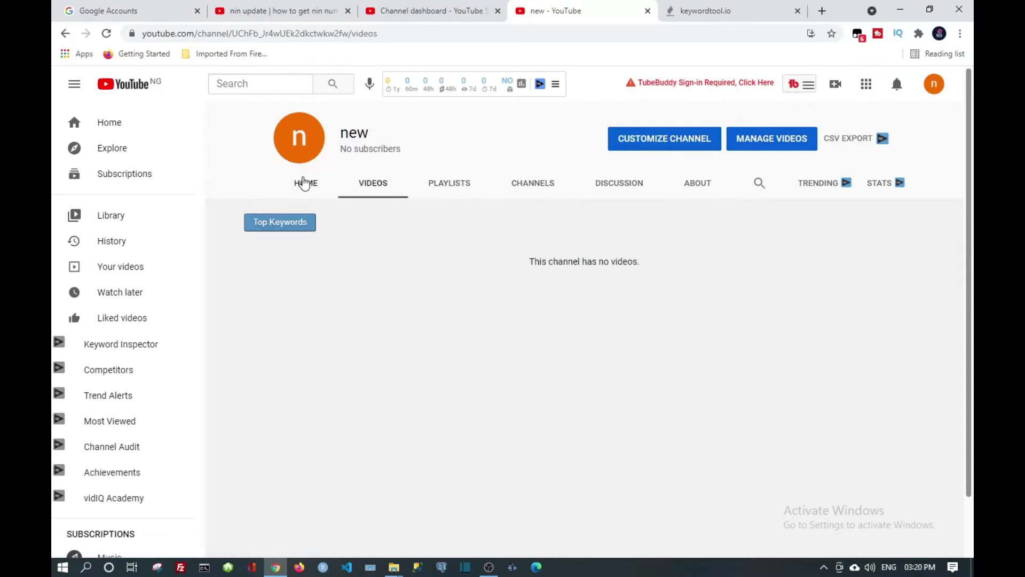
click(305, 183)
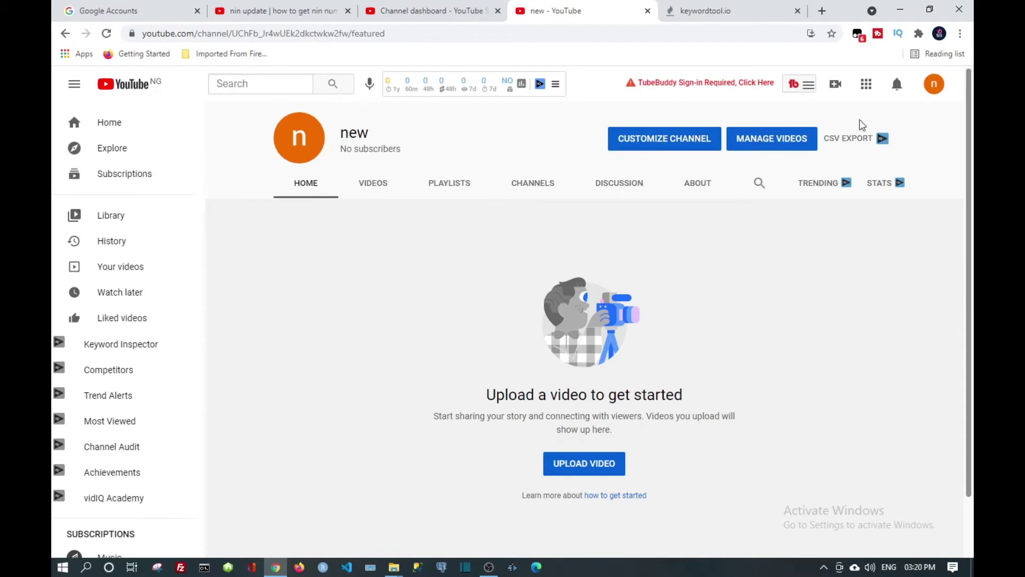
Go back through browser history to the account settings showing the 'new' channel.
click(64, 34)
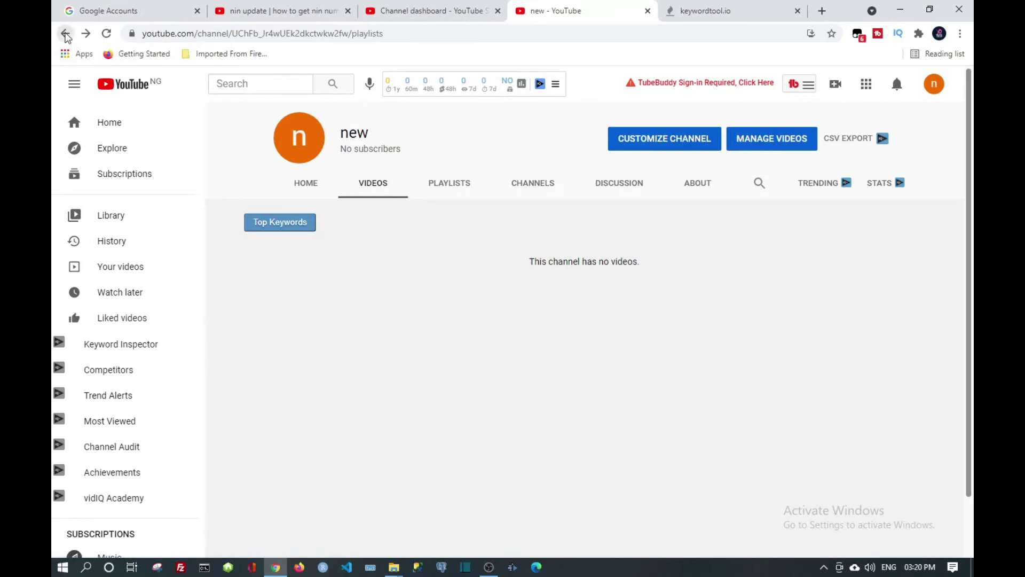
click(66, 34)
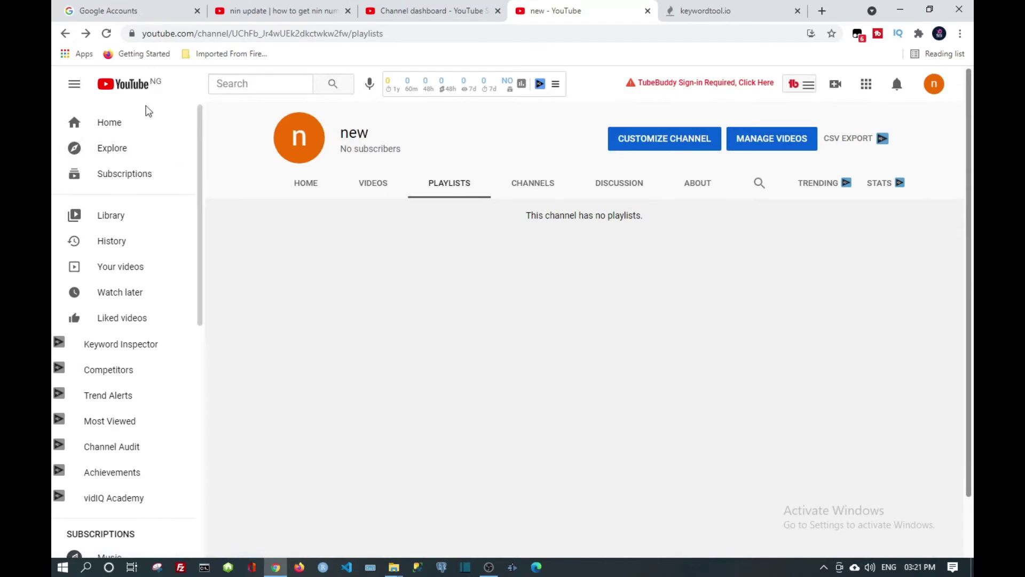
click(64, 34)
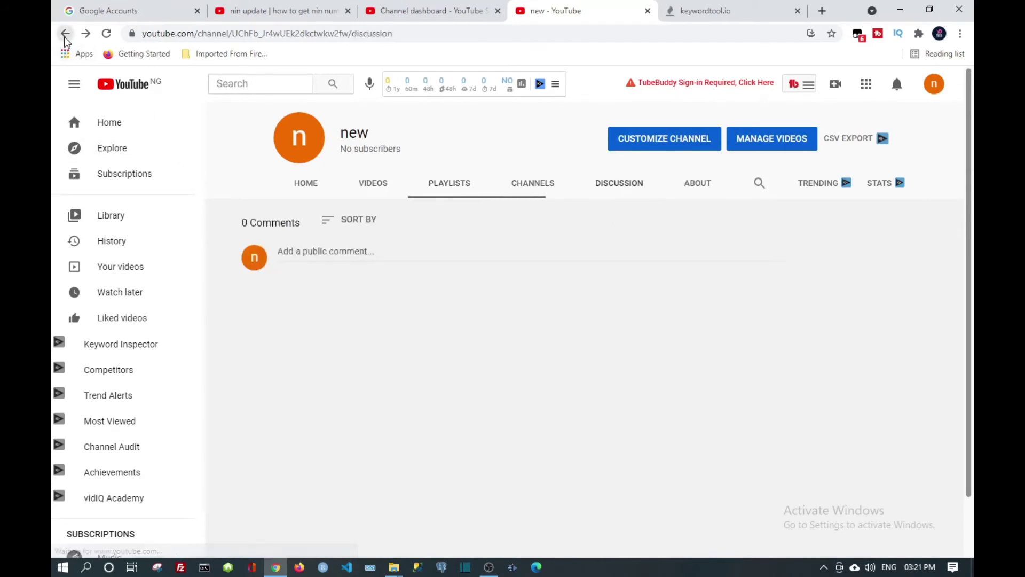
click(65, 36)
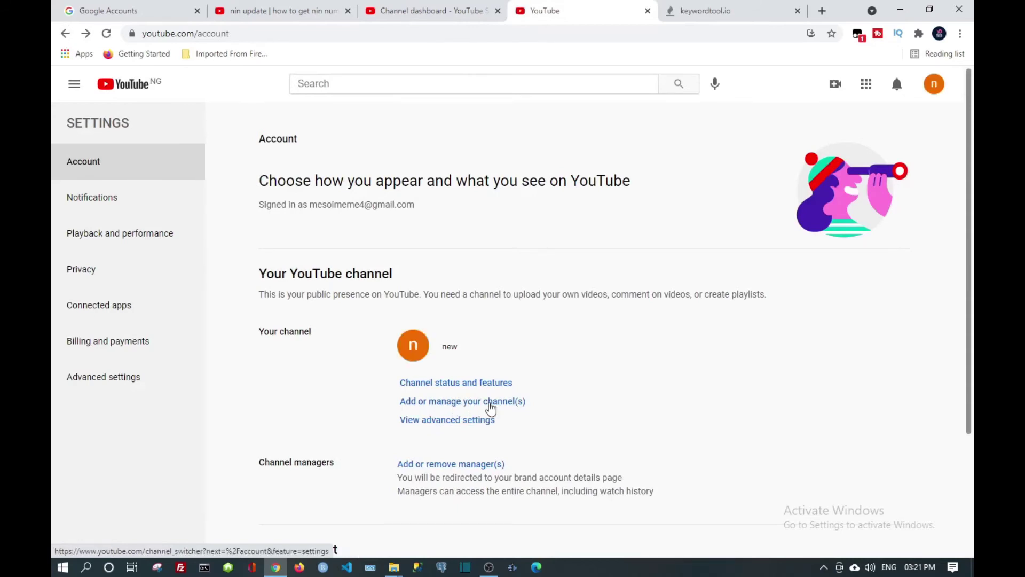
Open the account's channel list and select 'new' as the current channel.
click(491, 406)
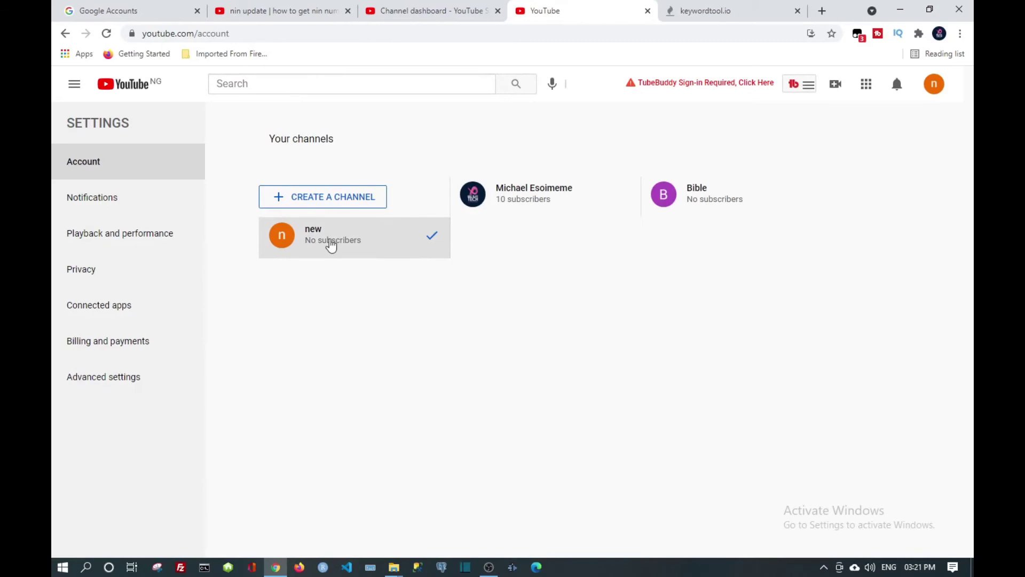
click(426, 243)
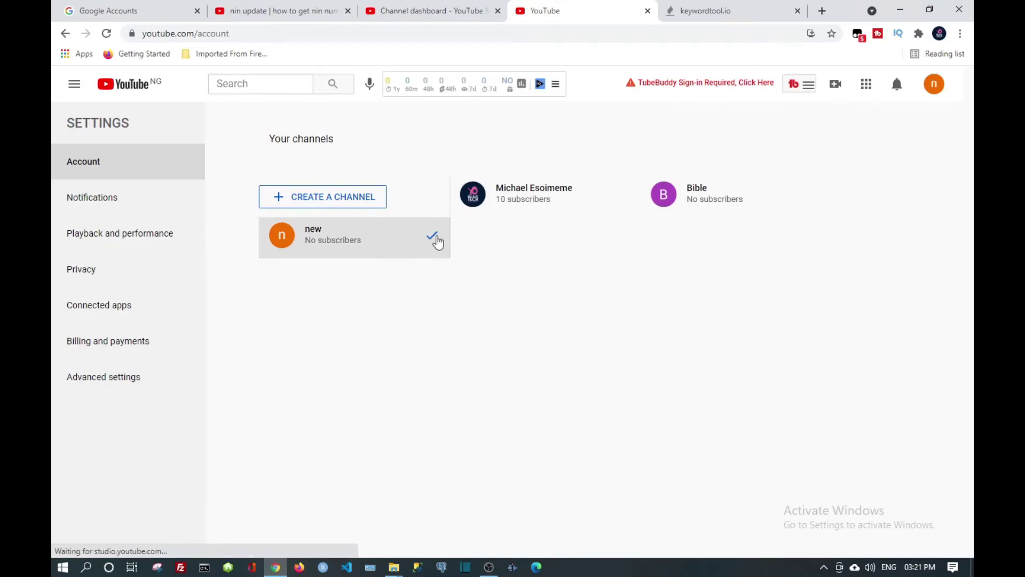
right_click(348, 241)
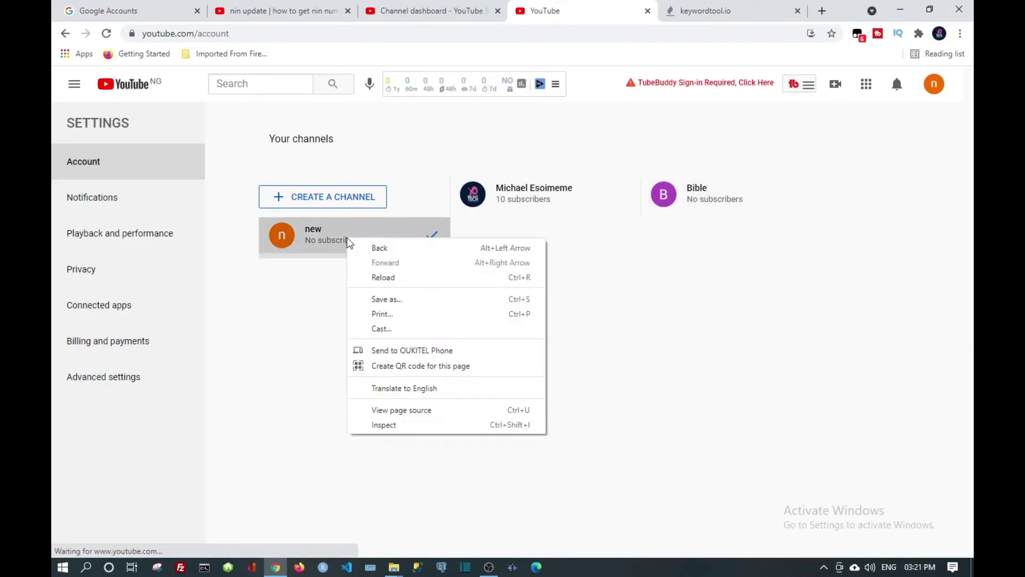
click(298, 277)
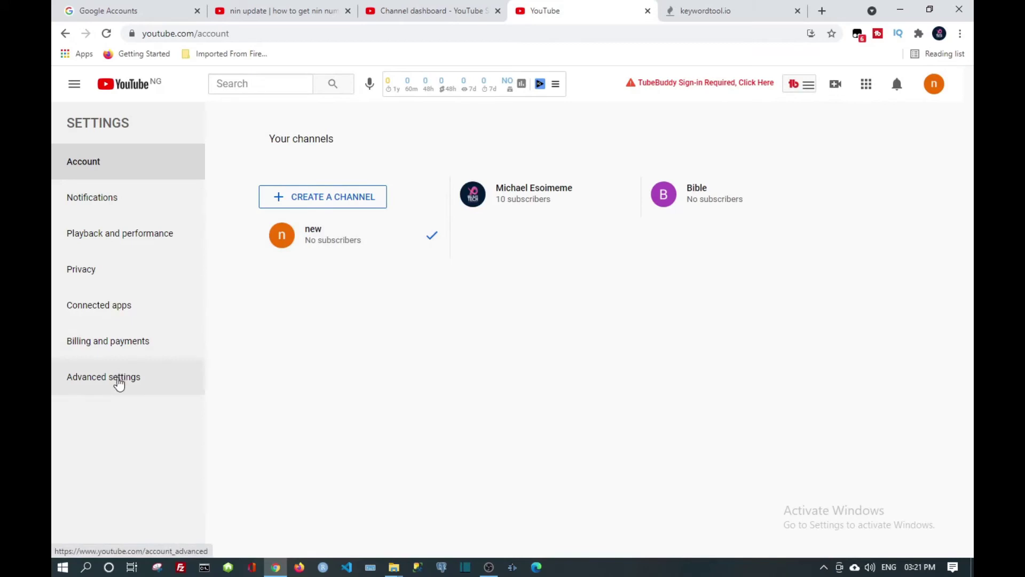
Choose Delete channel from Advanced settings, bringing up Google's identity verification.
click(118, 383)
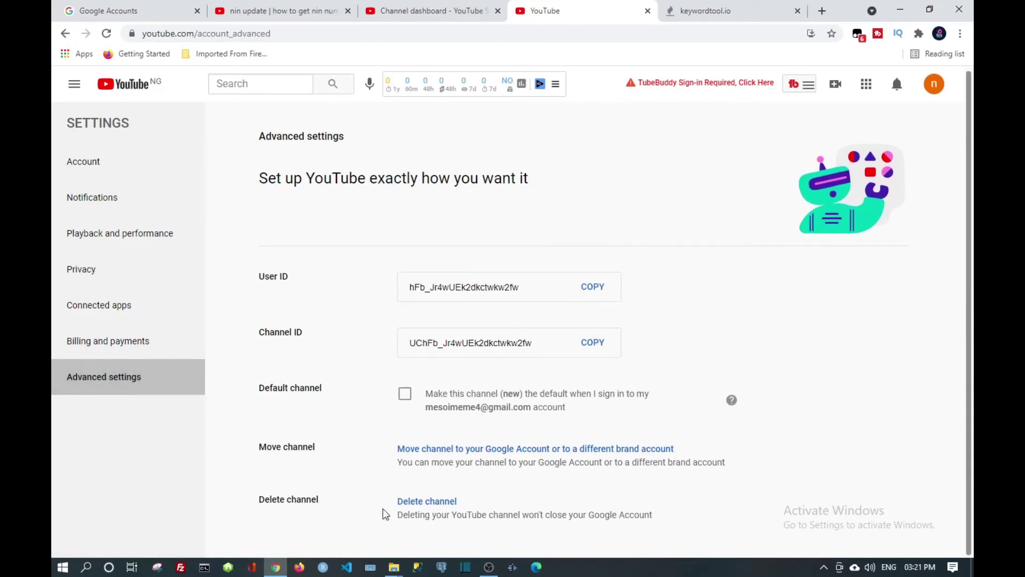
click(423, 502)
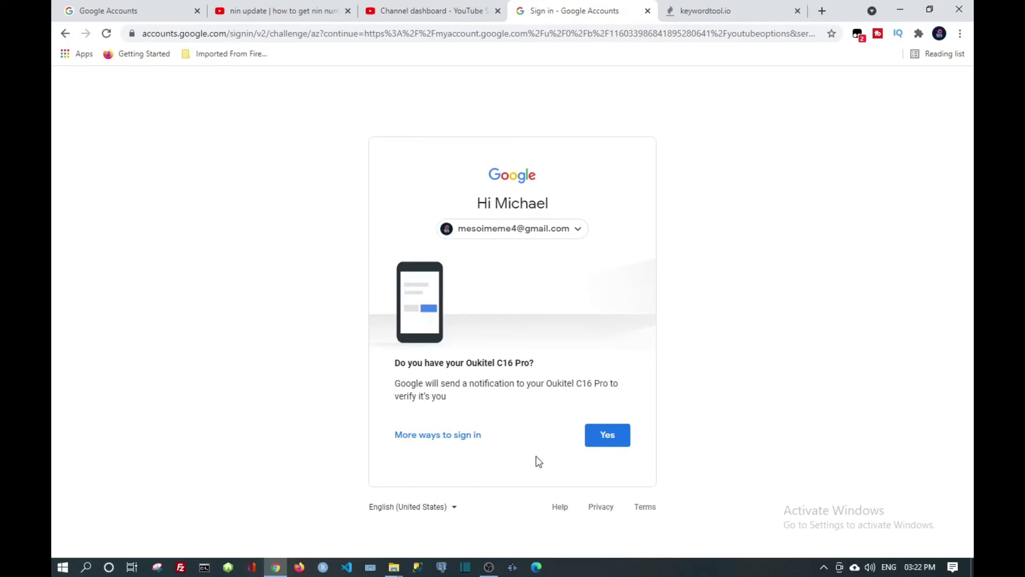
Verify identity via the phone prompt to reach the Remove YouTube content page for 'new'.
click(602, 444)
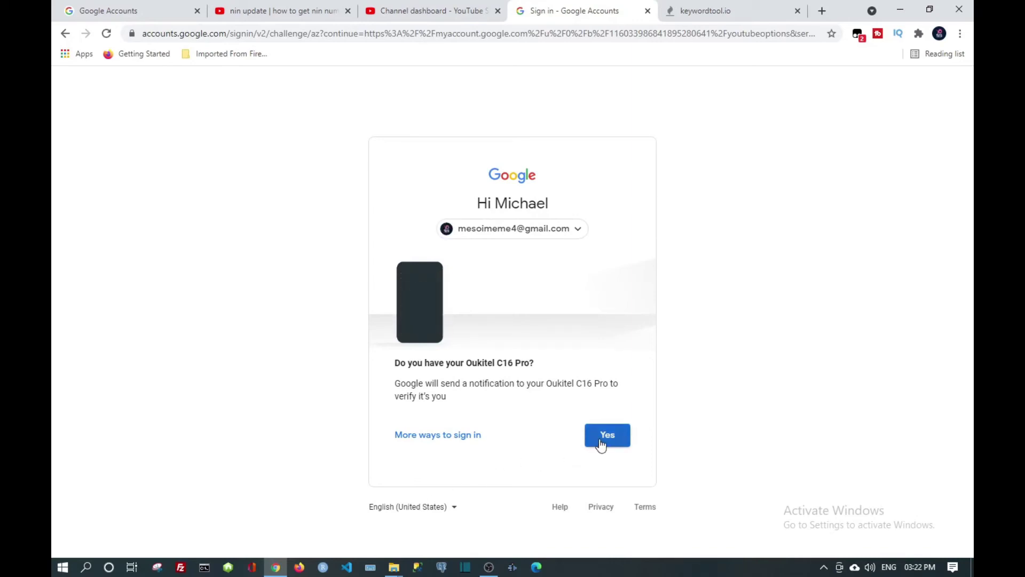
click(602, 445)
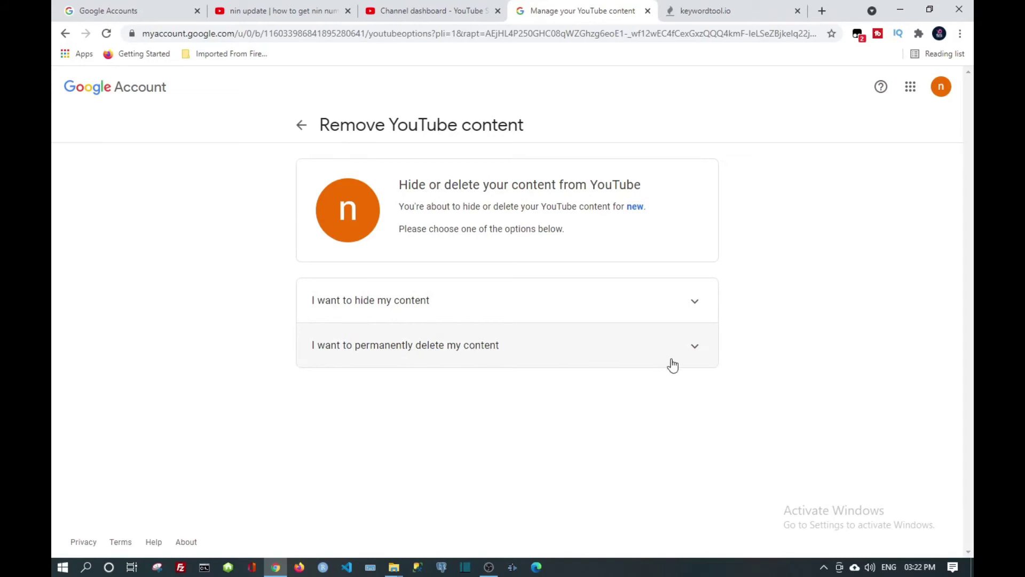
Choose permanent content deletion and tick the acknowledgement of what will be lost.
click(695, 349)
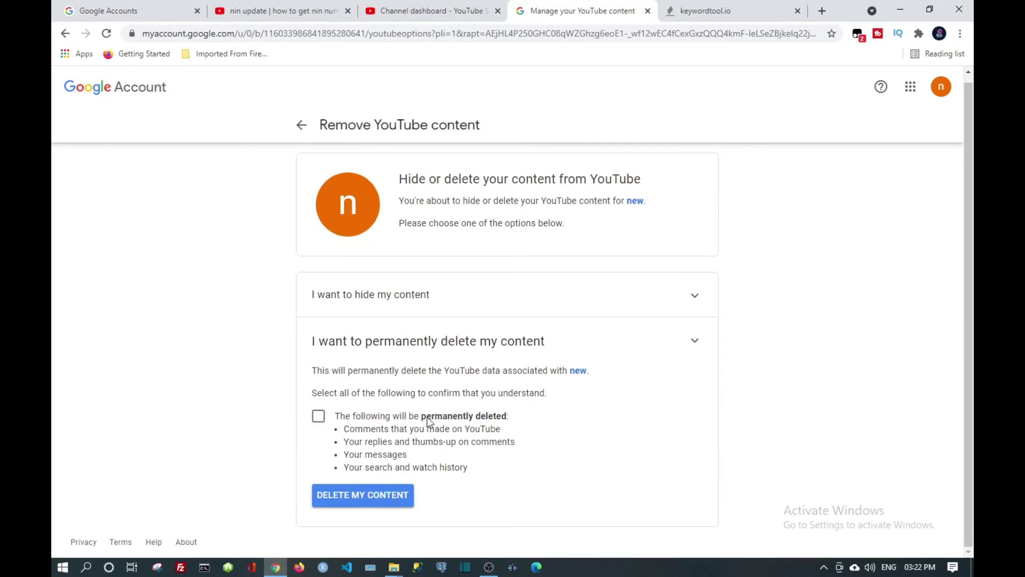
click(325, 416)
Request deletion of the 'new' channel's content, entering 'new' as the name to confirm it.
click(355, 495)
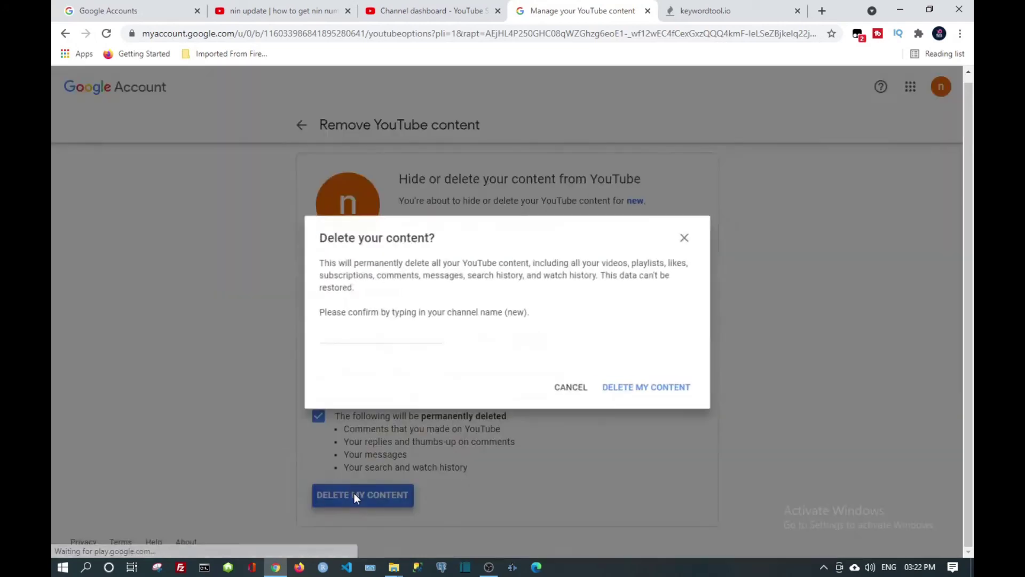
click(650, 393)
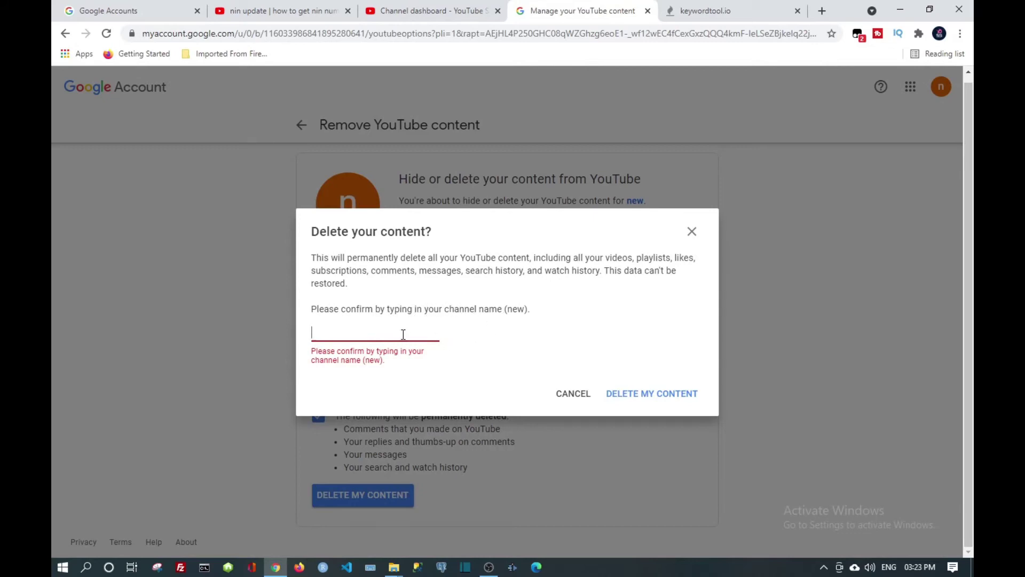
text(n)
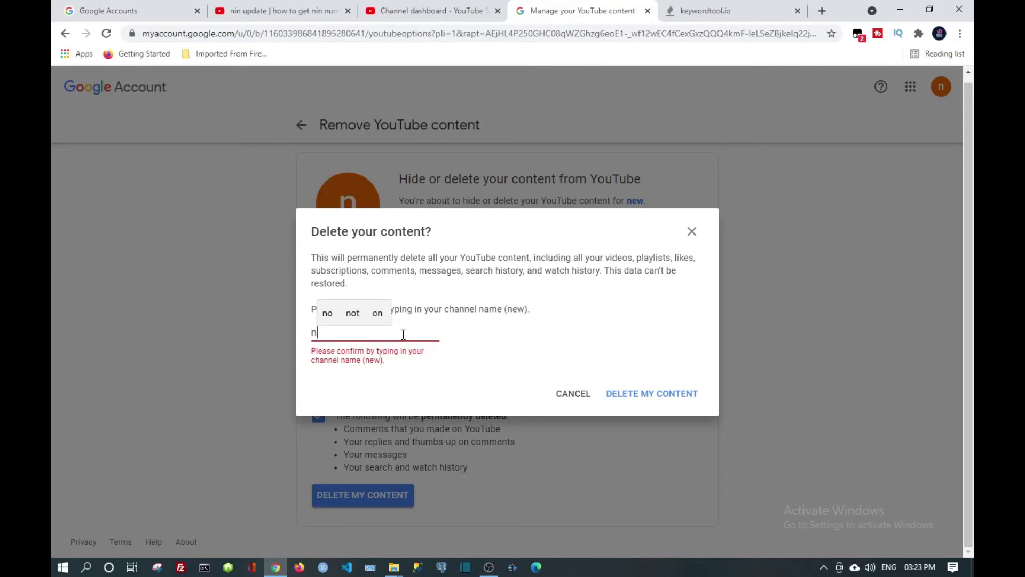
text(ew)
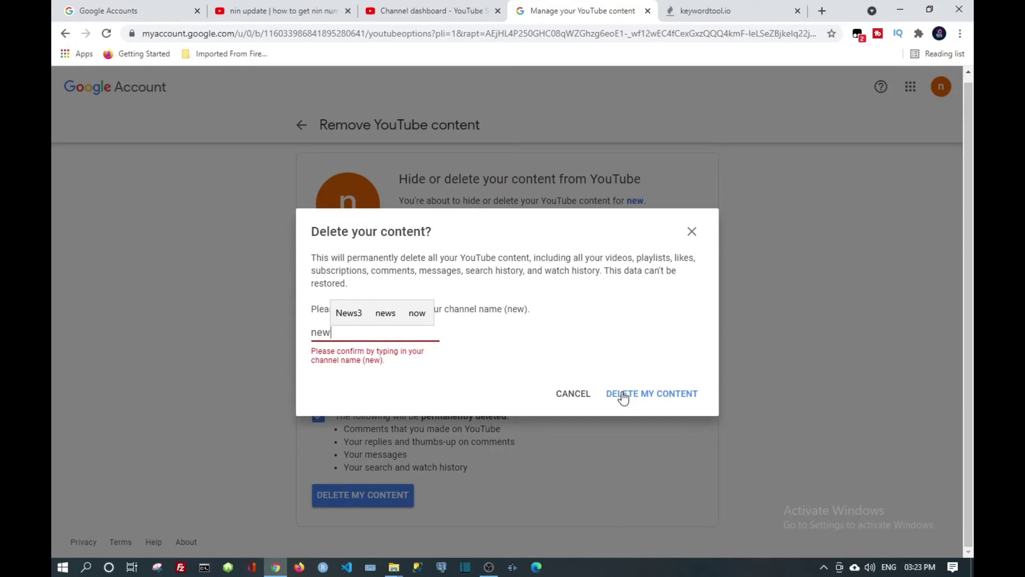
click(623, 396)
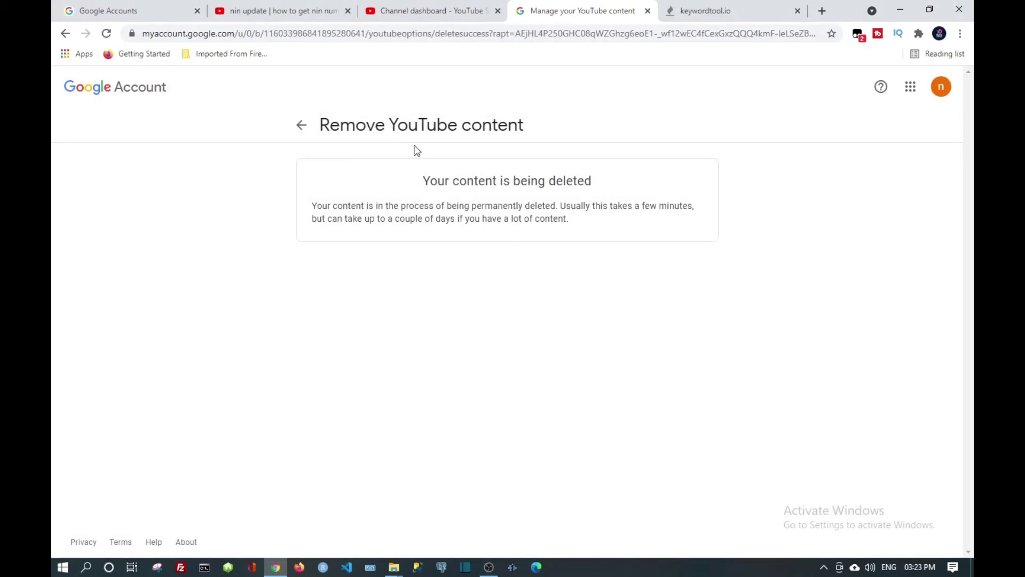
Go back from the deletion notice through advanced settings to YouTube's account settings page.
click(301, 128)
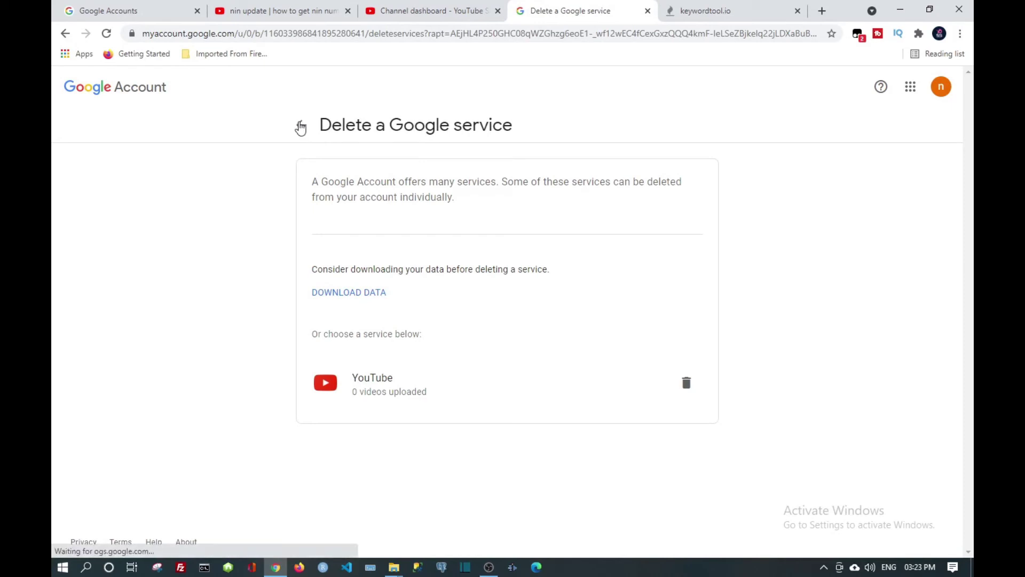
click(300, 127)
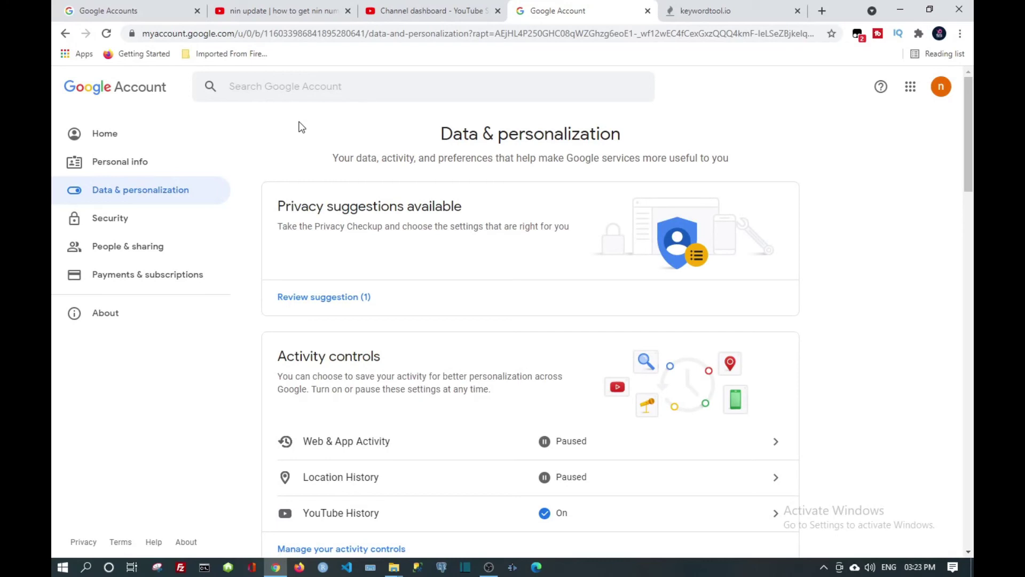
click(66, 35)
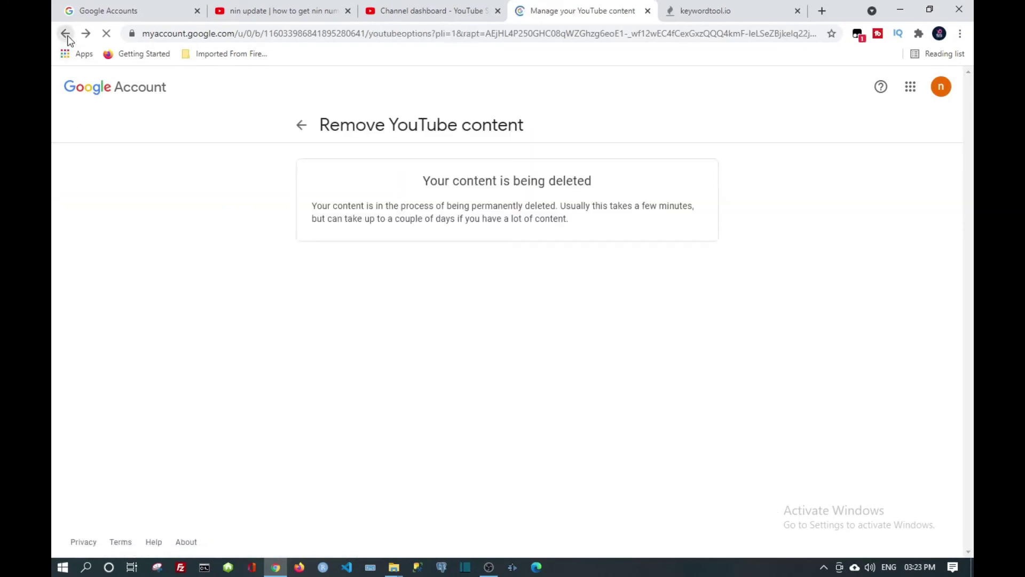
click(66, 34)
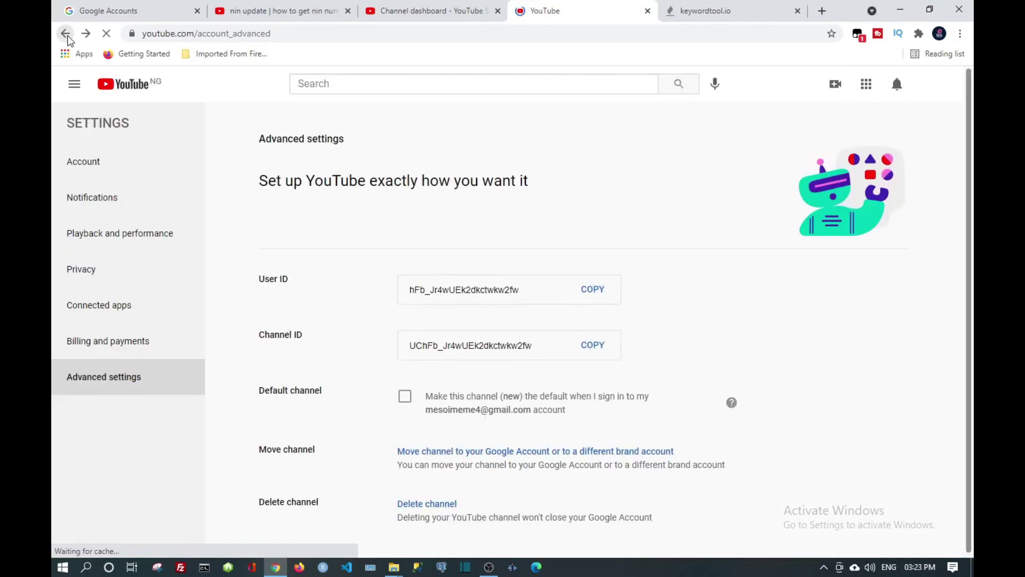
click(66, 34)
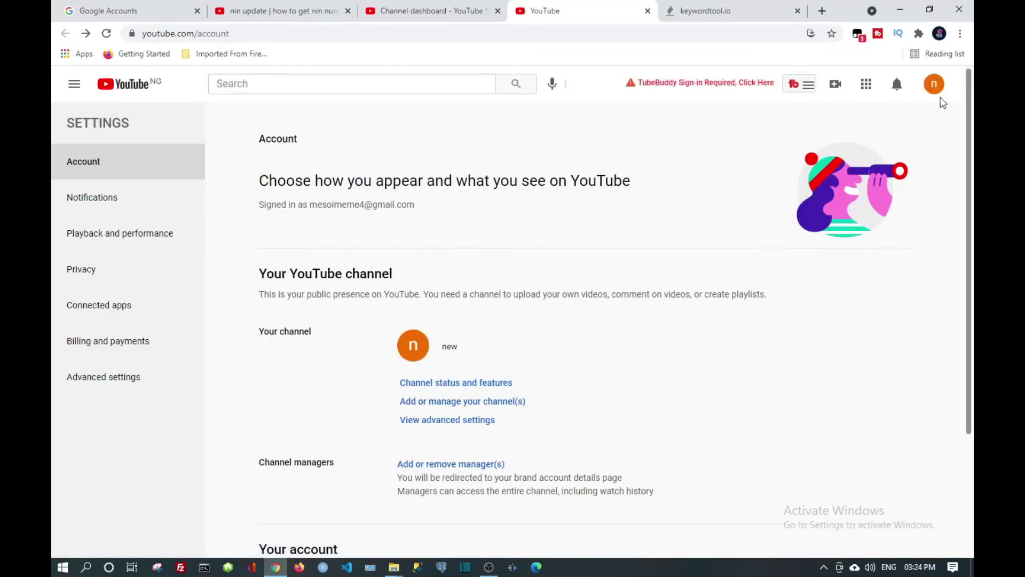
Switch the active channel from 'new' to the main channel with 10 subscribers.
click(934, 86)
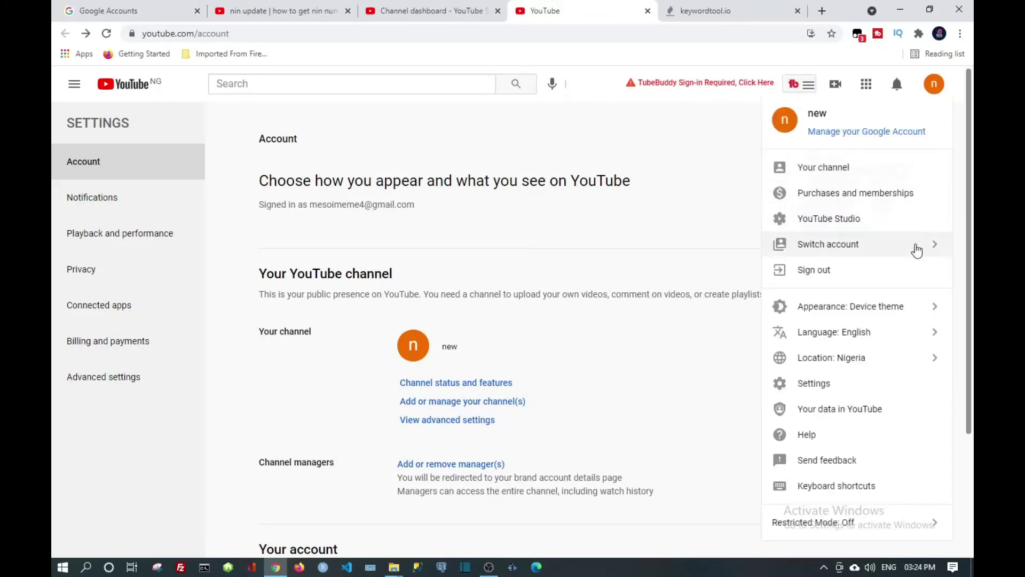
click(916, 249)
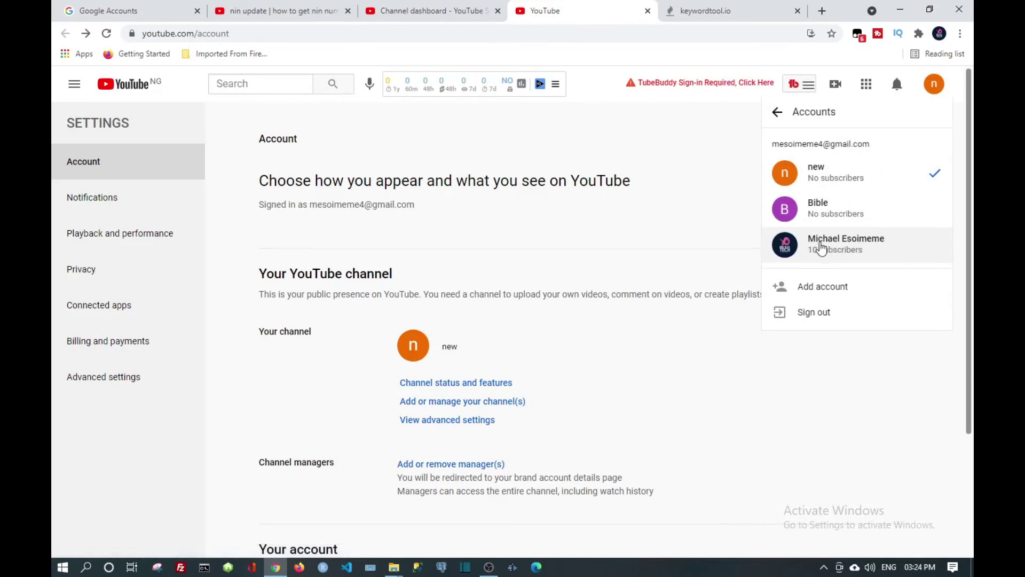
click(826, 247)
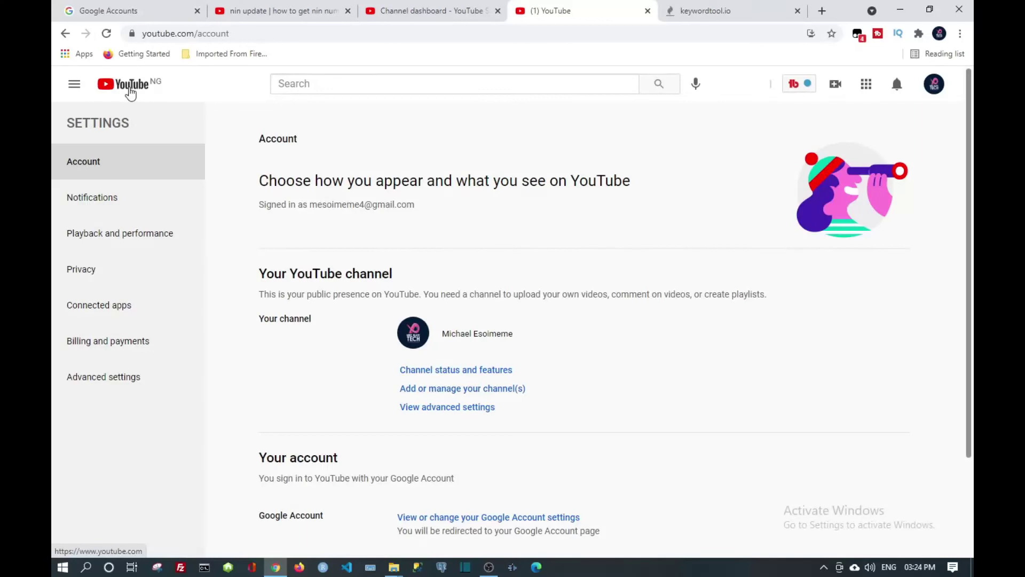
Return from account settings to the YouTube home page.
click(130, 93)
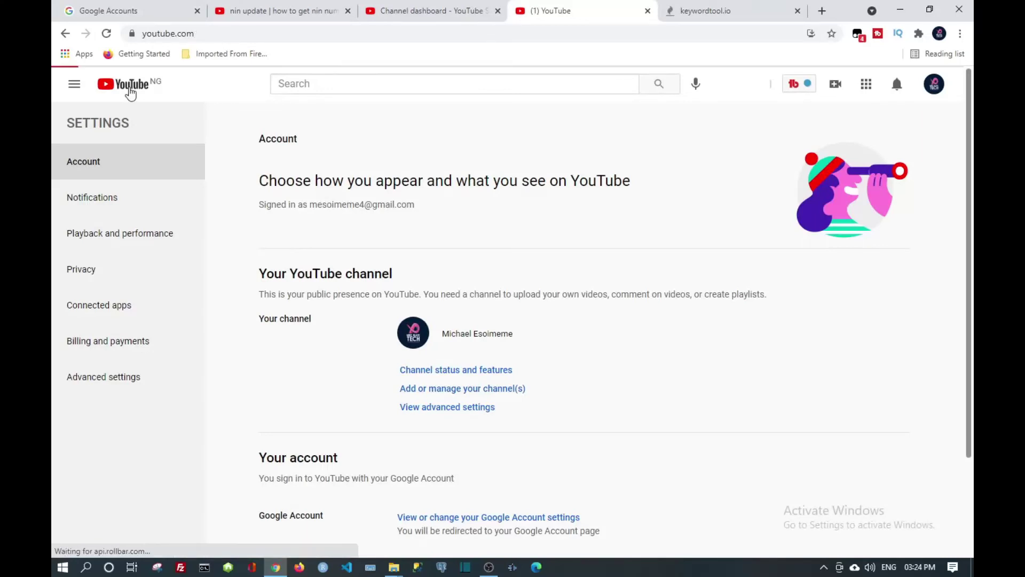